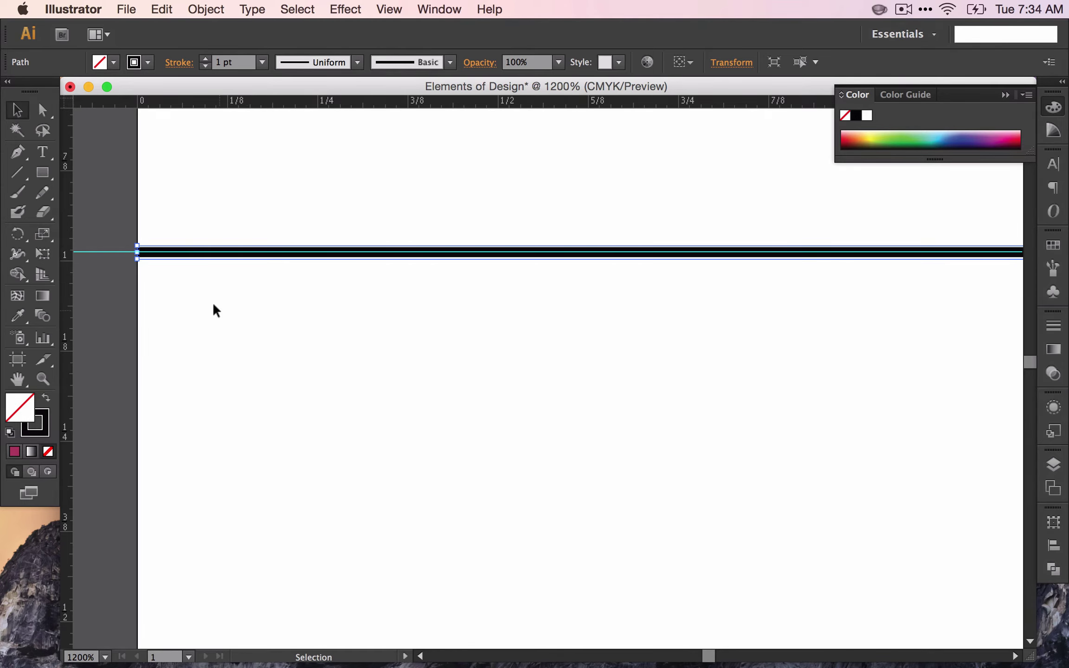
- Zoom in on the horizontal line, then zoom back out to 600%
{"action": "key", "text": "super+equal"}
{"action": "key", "text": "super+equal"}
{"action": "key", "text": "super+equal"}
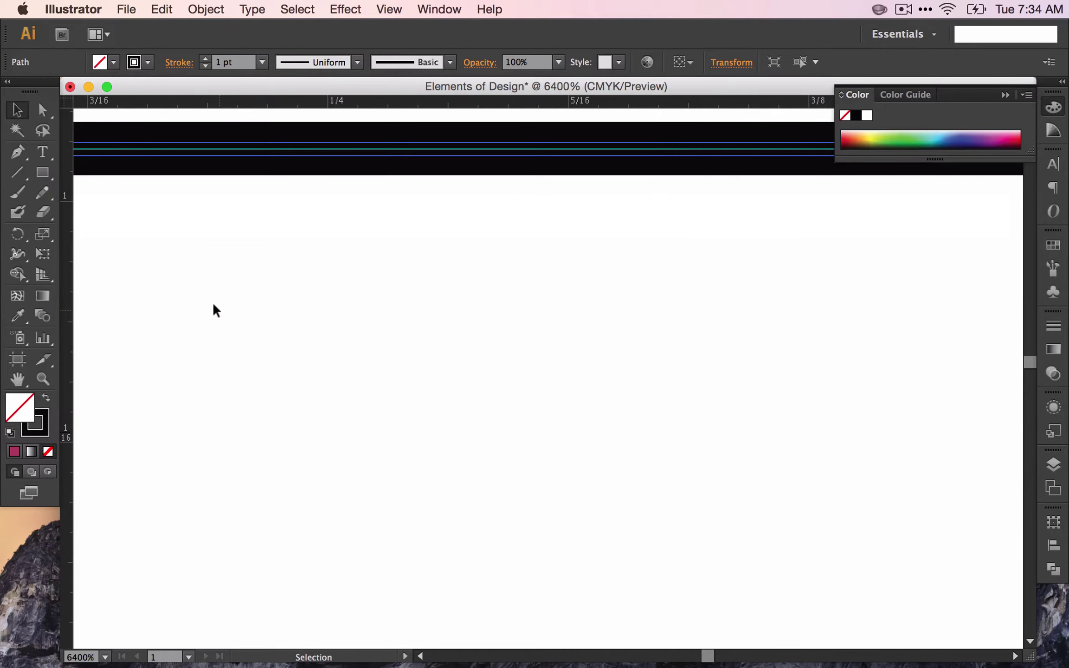
{"action": "key", "text": "super+minus"}
{"action": "key", "text": "super+minus"}
{"action": "key", "text": "super+minus"}
{"action": "key", "text": "super+minus"}
{"action": "key", "text": "super+minus"}
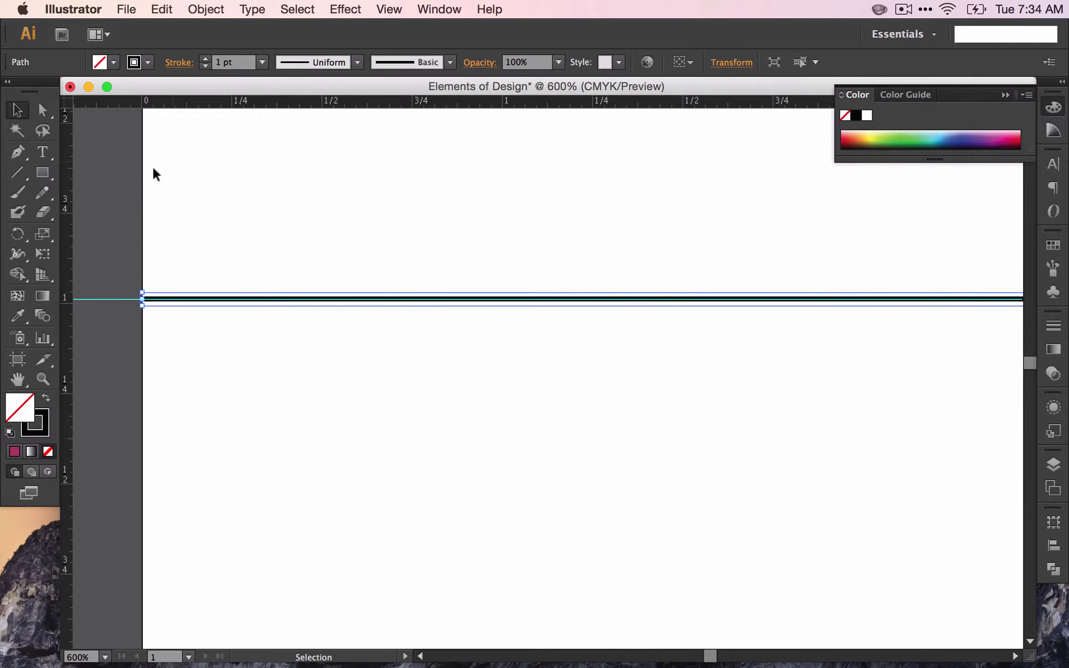
- Drag a vertical guide from the left ruler to the 1/2 inch mark
{"action": "left_click_drag", "start_coordinate": [56, 233], "coordinate": [315, 198]}
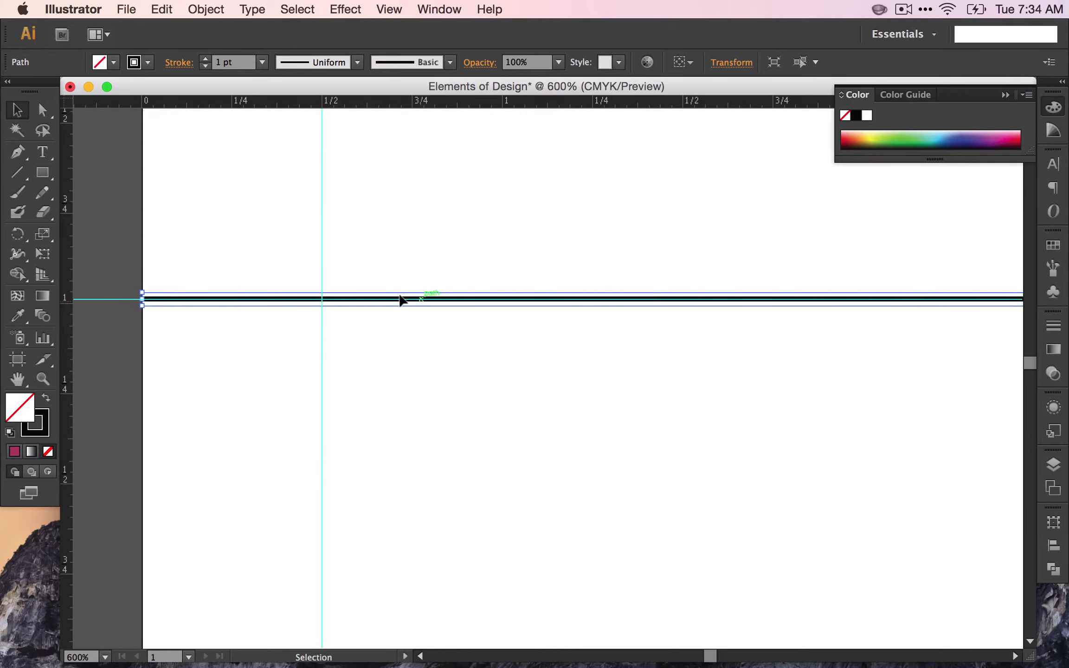
- Type the point text 'Hello!' above the line, just right of the guide
{"action": "left_click", "coordinate": [42, 153]}
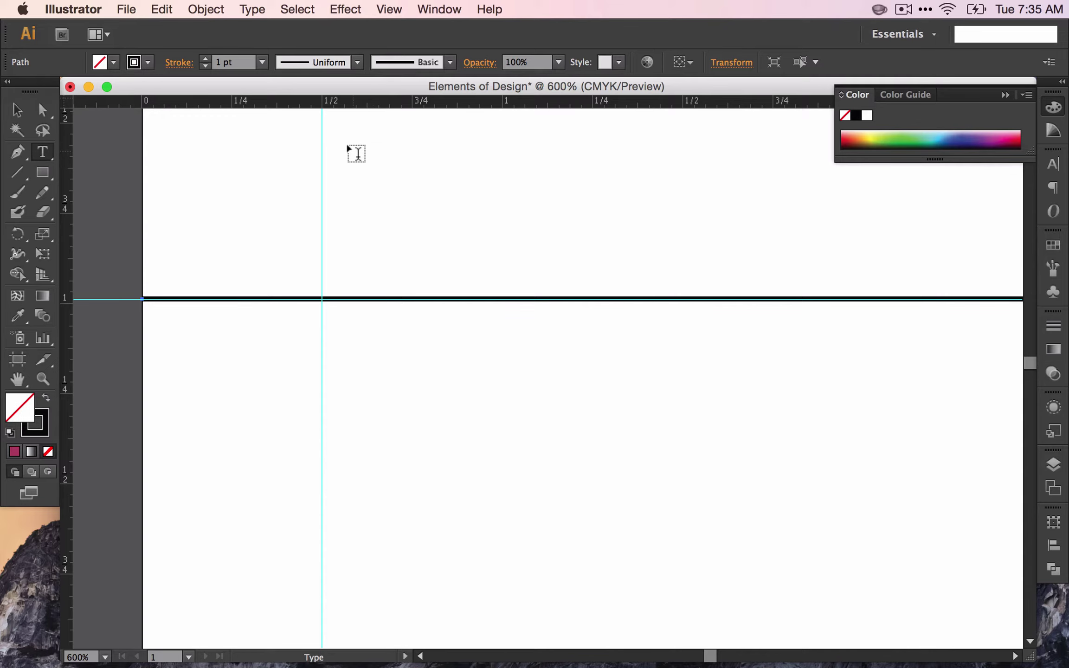
{"action": "left_click", "coordinate": [357, 153]}
{"action": "type", "text": "Hello"}
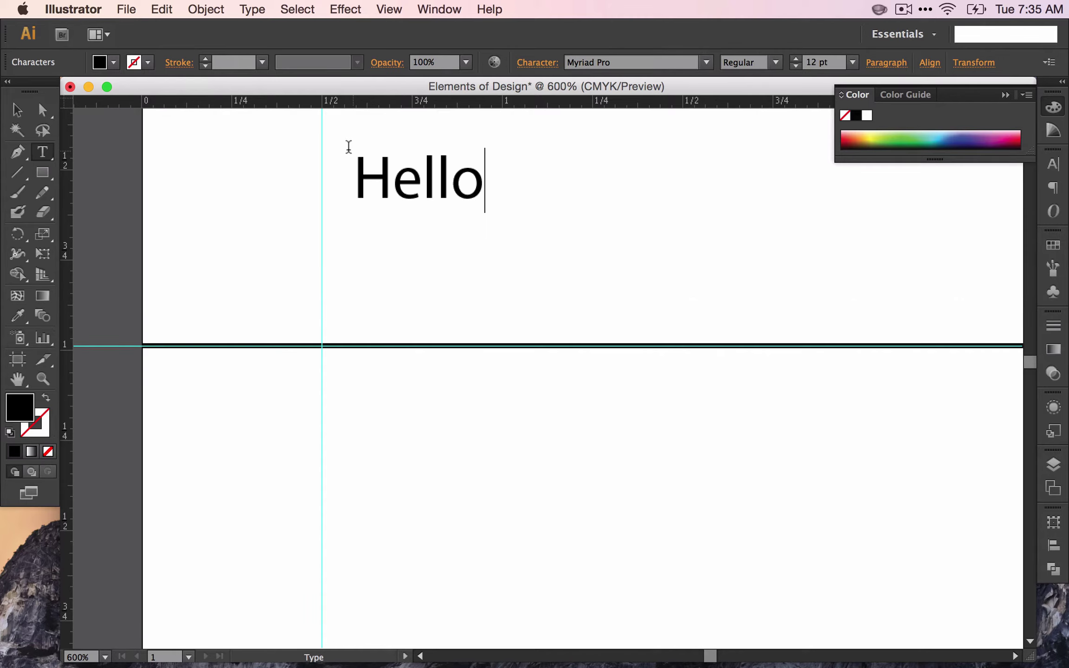
{"action": "type", "text": "!"}
{"action": "key", "text": "Escape"}
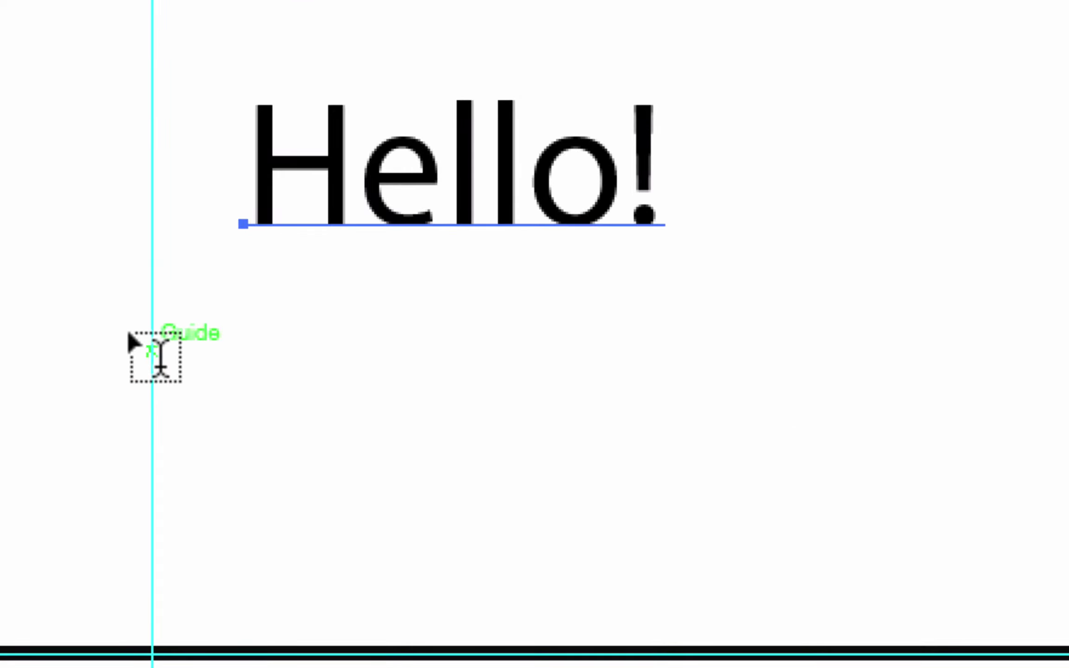
- Type 'Hello again!' starting on the guide just below 'Hello!'
{"action": "left_click", "coordinate": [154, 359]}
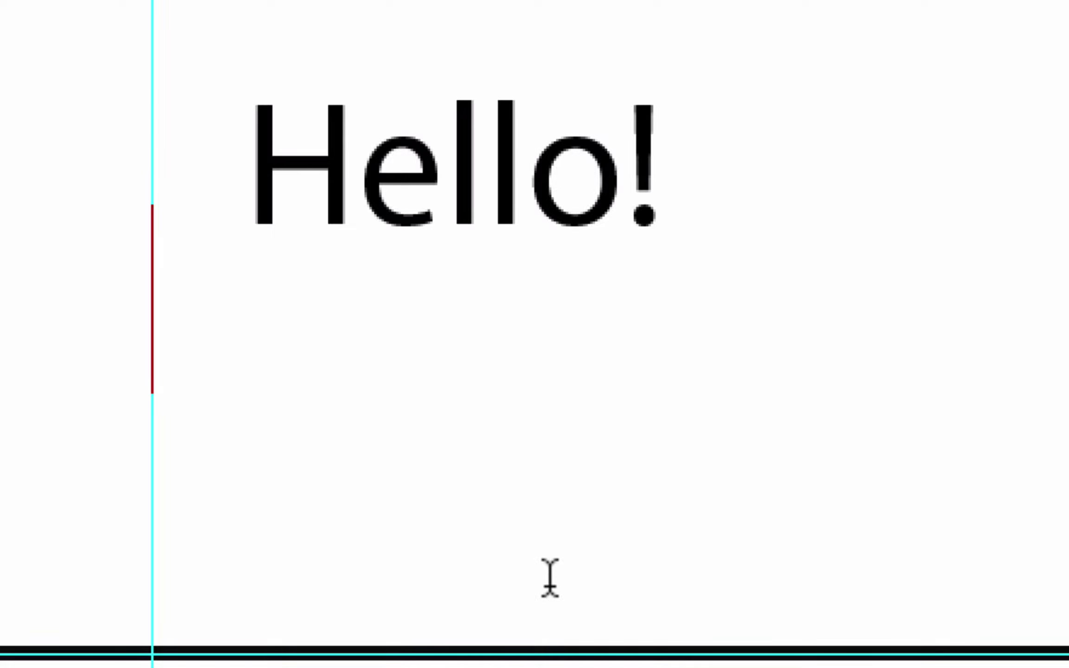
{"action": "type", "text": "Hello "}
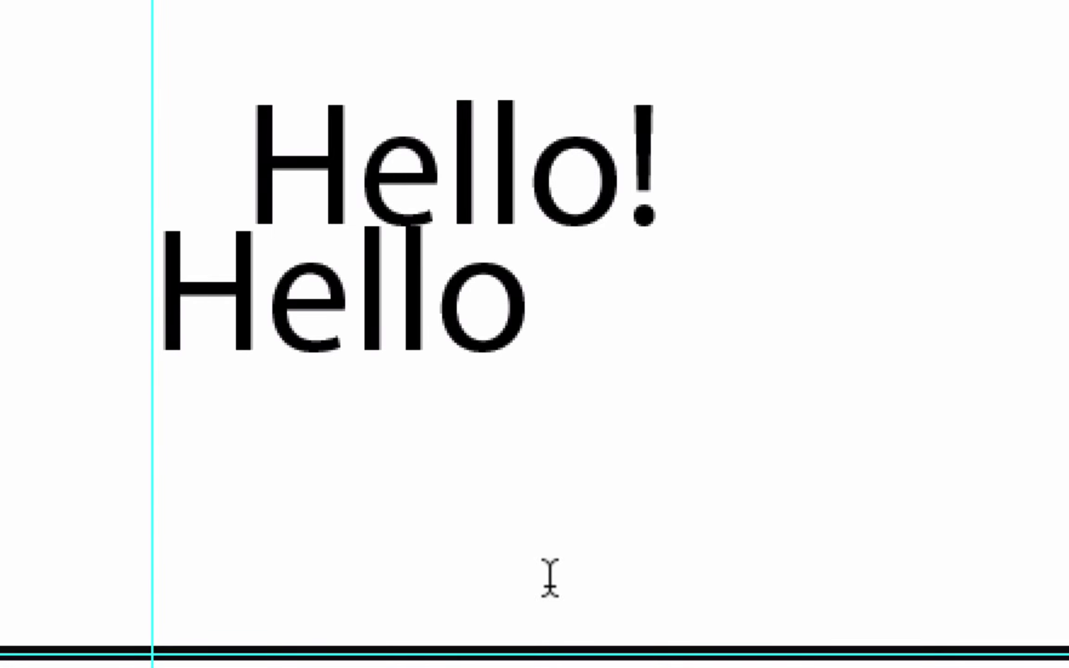
{"action": "type", "text": "again"}
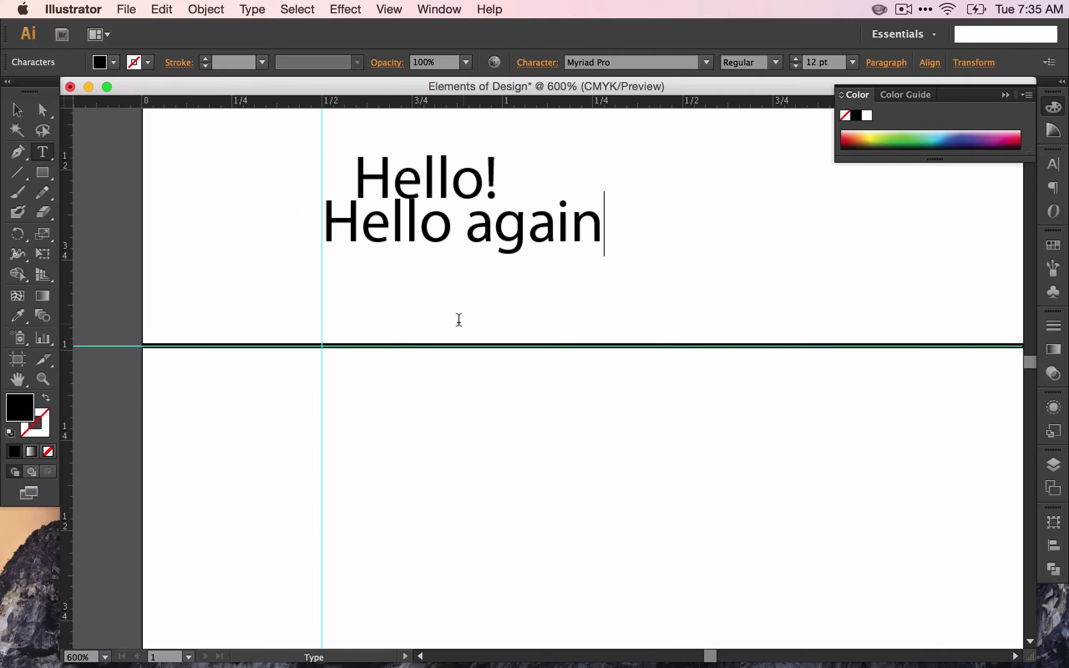
{"action": "type", "text": "!"}
{"action": "key", "text": "Escape"}
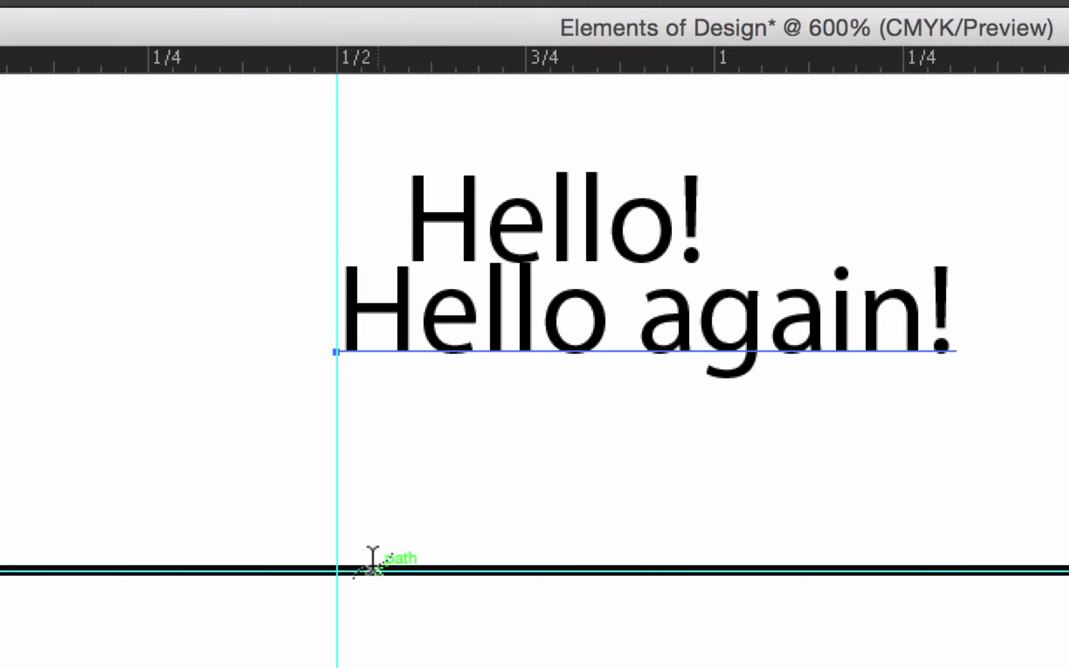
{"action": "left_click", "coordinate": [336, 561]}
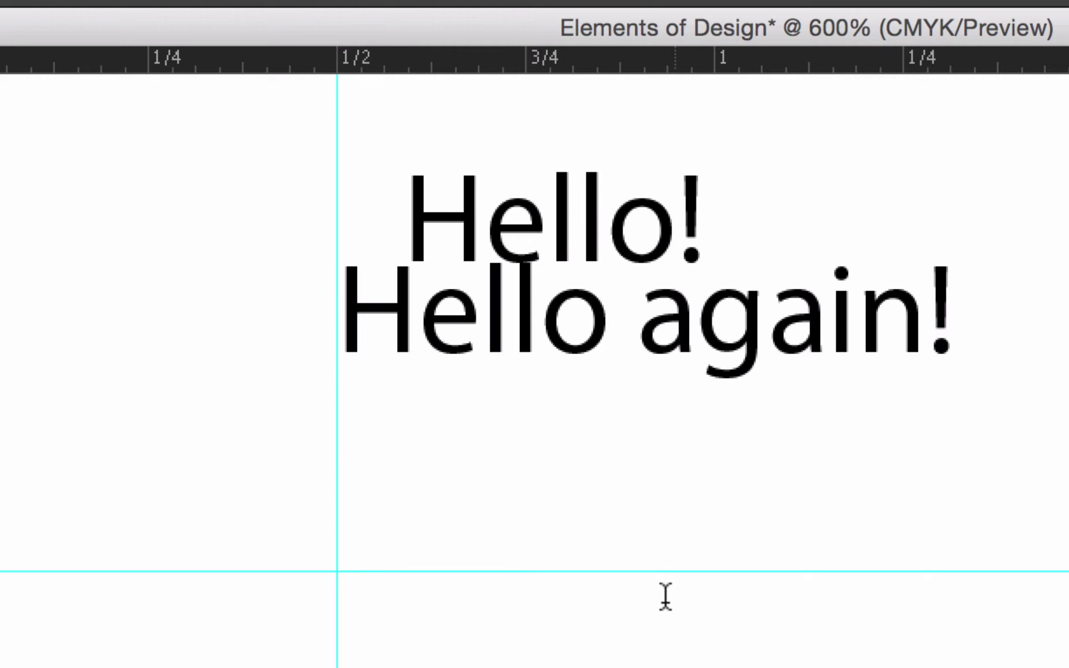
{"action": "type", "text": "Line"}
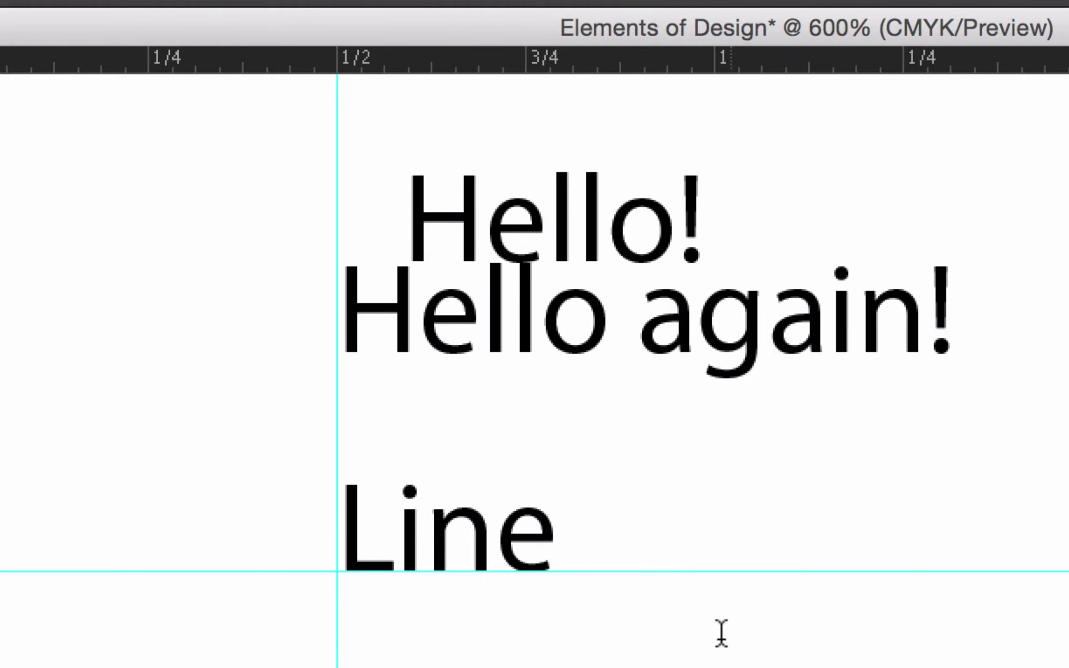
{"action": "key", "text": "BackSpace"}
{"action": "key", "text": "BackSpace"}
{"action": "key", "text": "BackSpace"}
{"action": "key", "text": "Escape"}
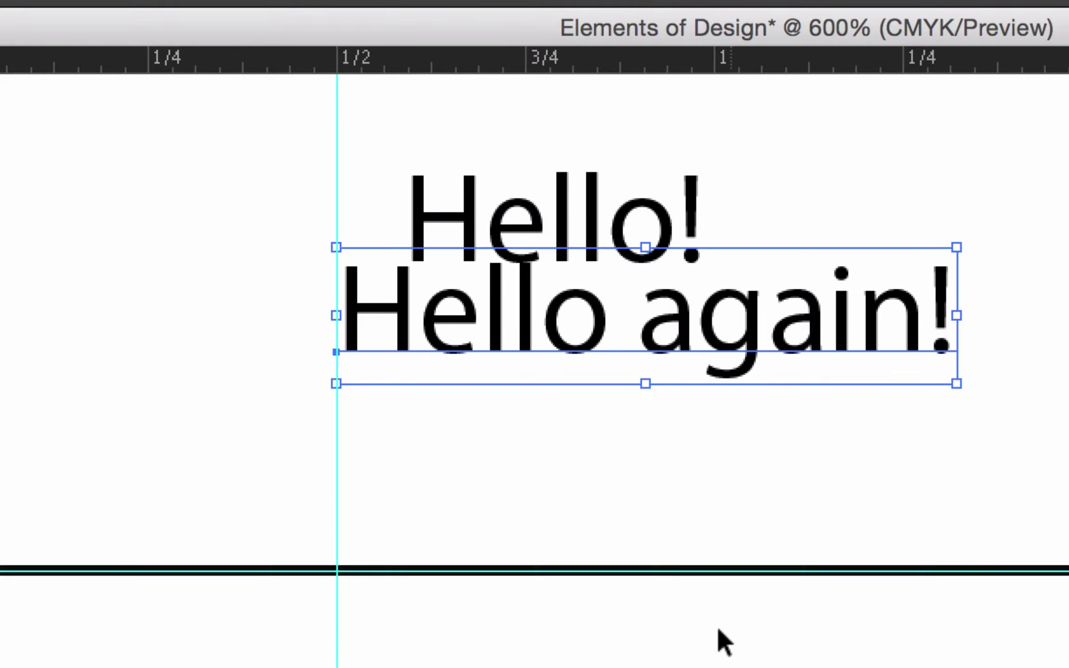
{"action": "key", "text": "t"}
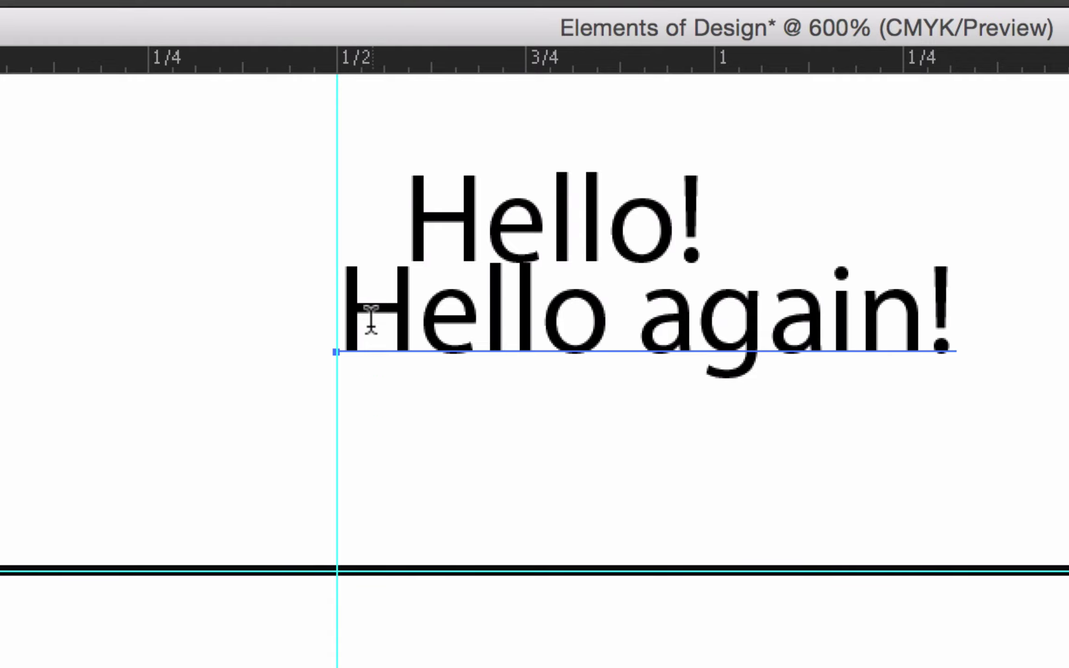
- Type 'Line', drag it onto the horizontal line, and delete both Hello texts
{"action": "left_click", "coordinate": [324, 440]}
{"action": "type", "text": "L"}
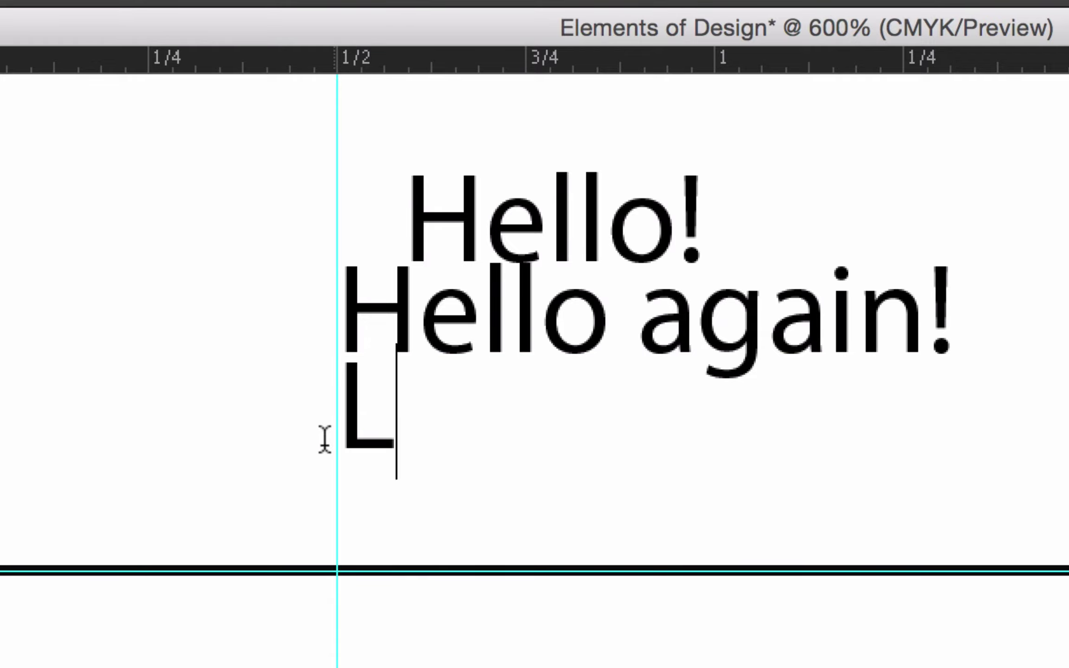
{"action": "type", "text": "ine"}
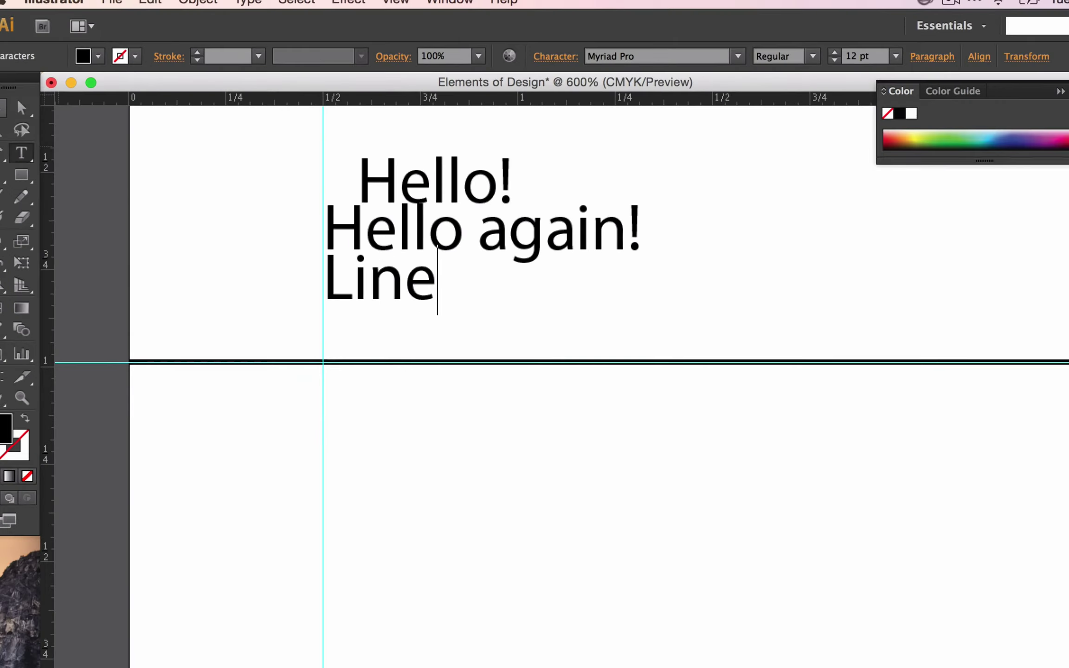
{"action": "left_click", "coordinate": [18, 110]}
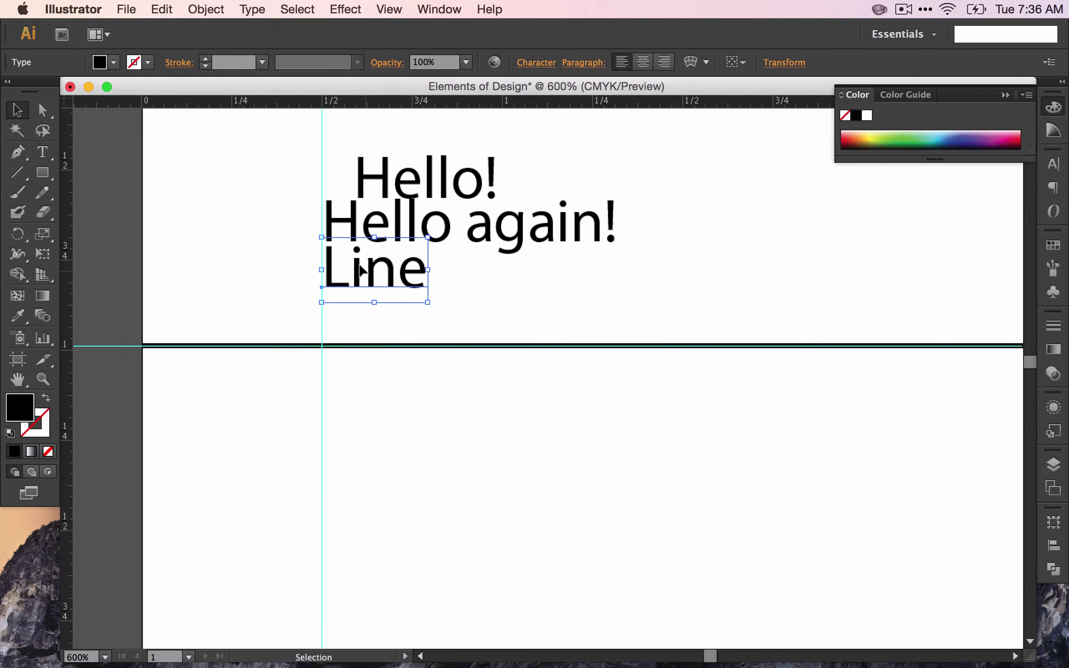
{"action": "left_click_drag", "start_coordinate": [349, 273], "coordinate": [348, 326]}
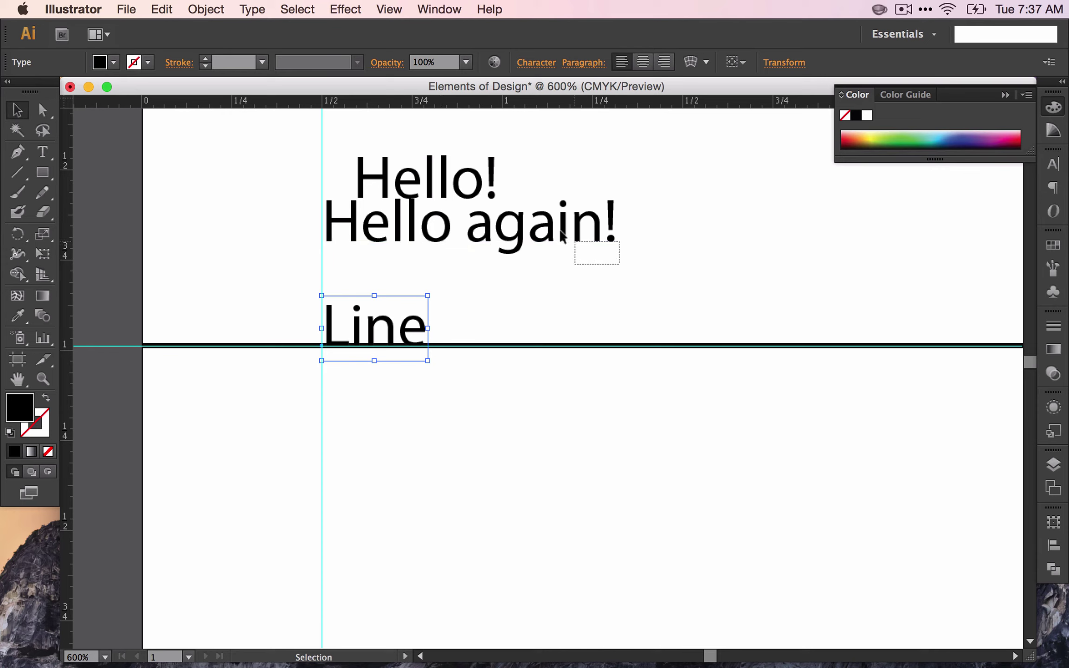
{"action": "left_click_drag", "start_coordinate": [617, 262], "coordinate": [407, 140]}
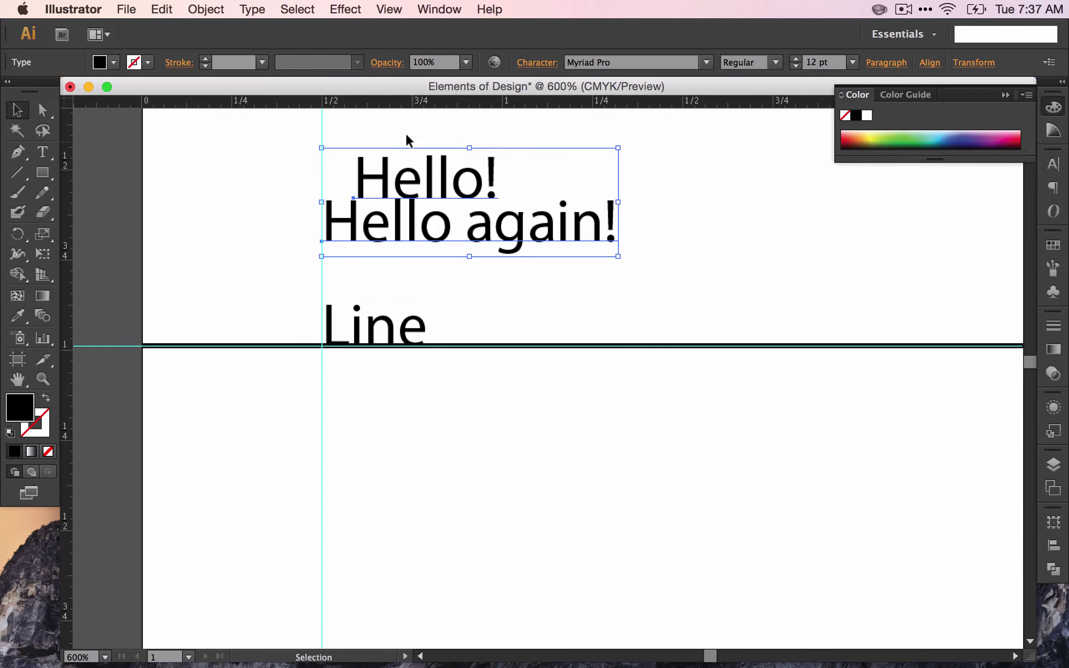
{"action": "key", "text": "Delete"}
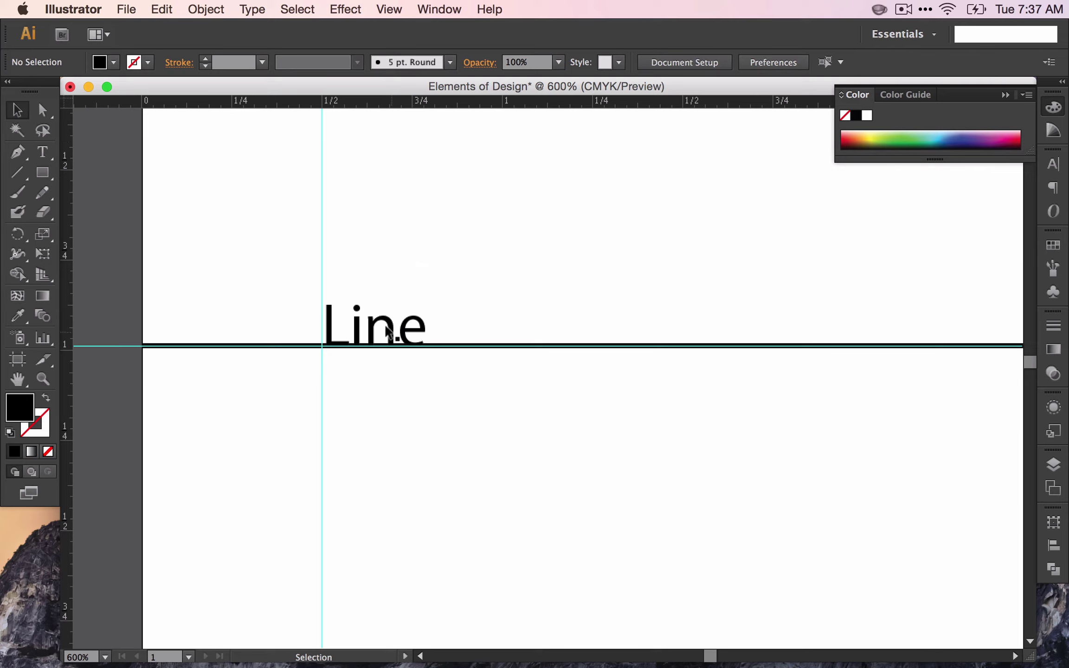
- Select the 'Line' text on the horizontal line with the Selection tool
{"action": "left_click", "coordinate": [389, 333]}
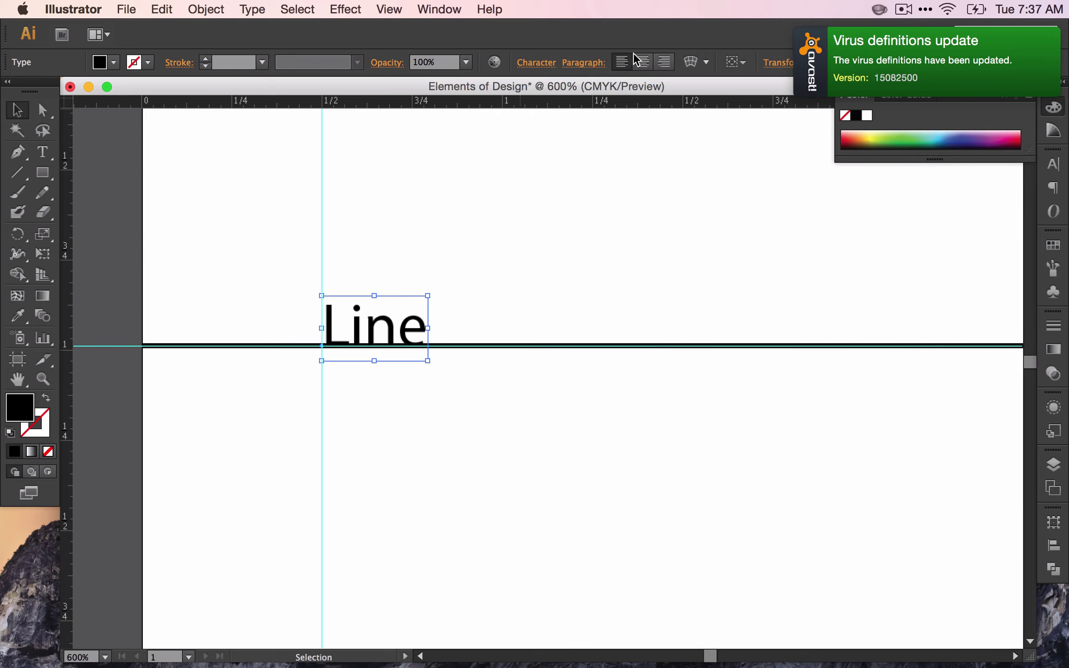
- Change the Line text's font to Phosphate Inline in the Character panel
{"action": "left_click", "coordinate": [543, 62]}
{"action": "left_click", "coordinate": [543, 89]}
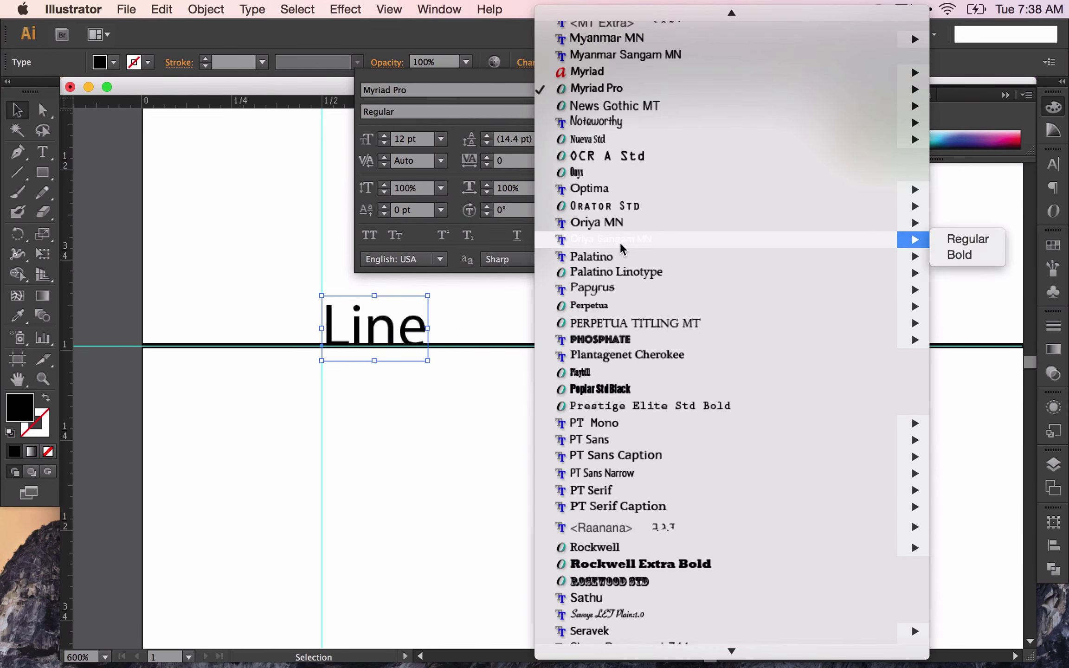
{"action": "mouse_move", "coordinate": [602, 339]}
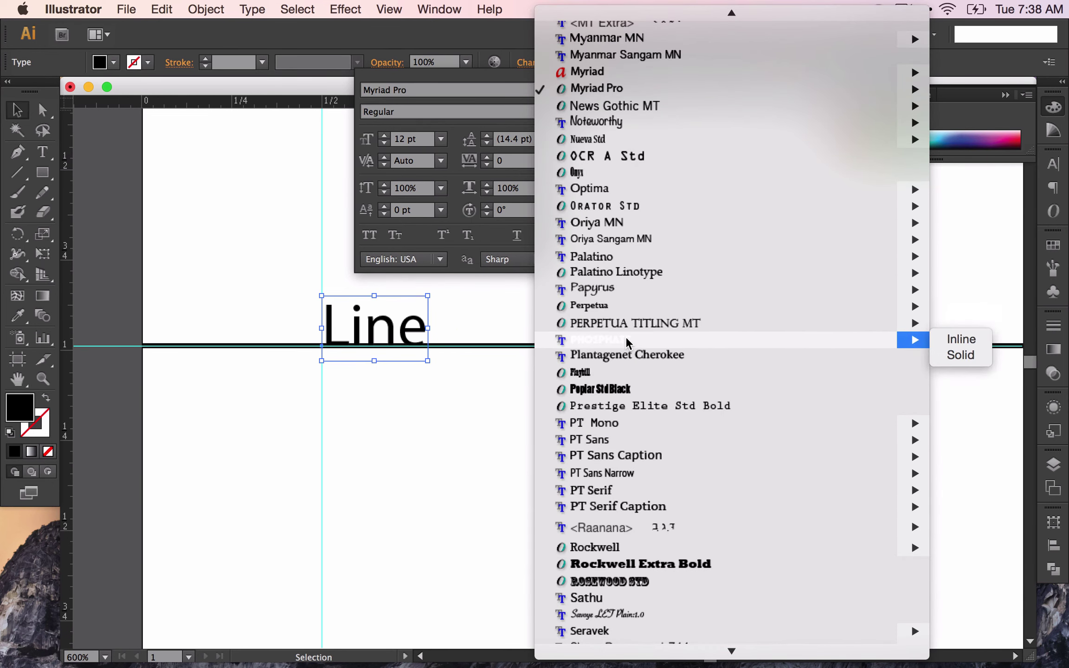
{"action": "key", "text": "Escape"}
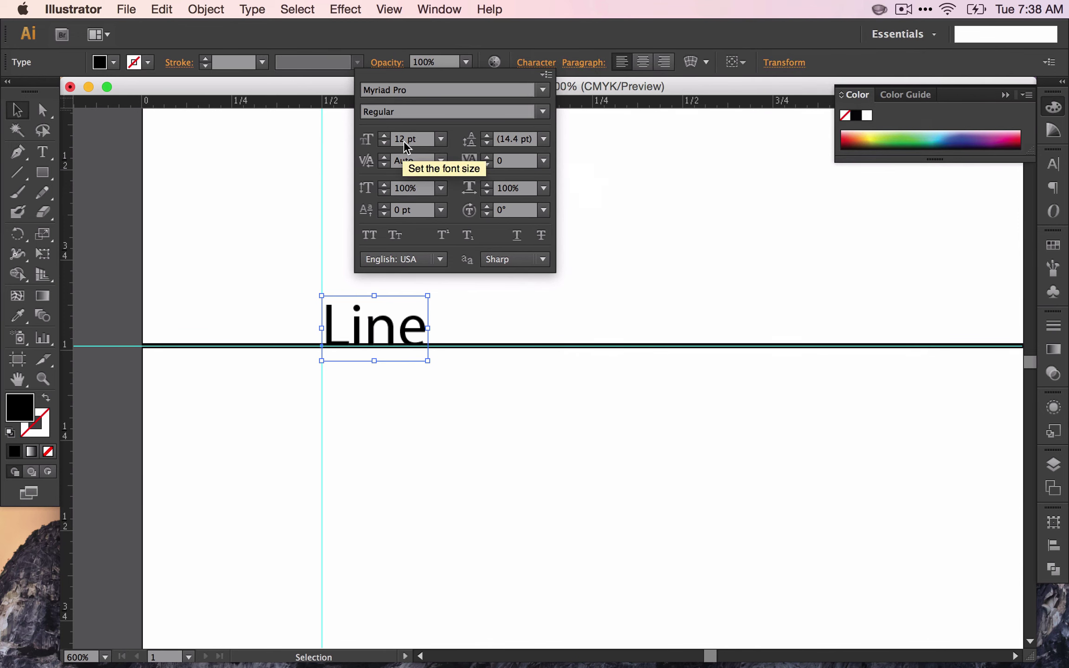
{"action": "left_click", "coordinate": [429, 89]}
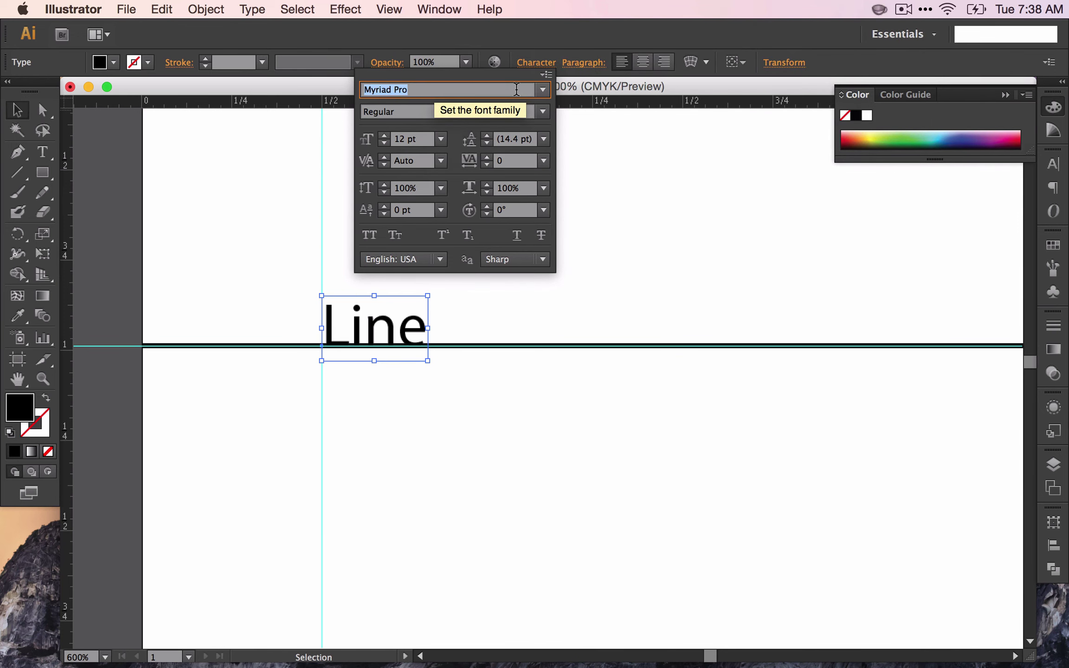
{"action": "left_click", "coordinate": [543, 90]}
{"action": "mouse_move", "coordinate": [635, 339]}
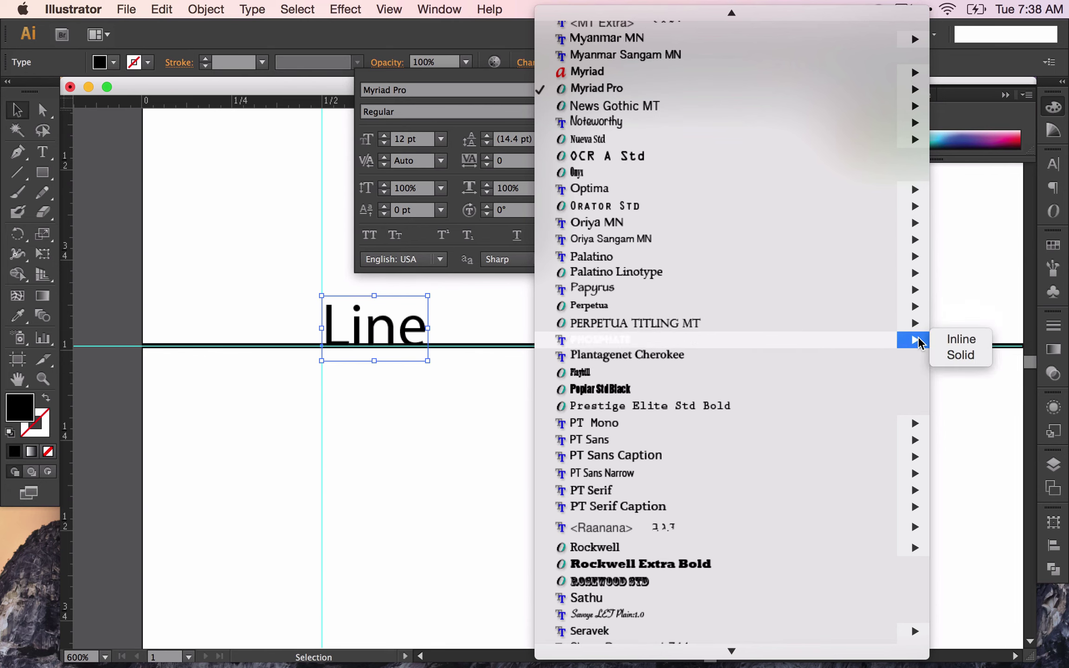
{"action": "left_click", "coordinate": [967, 339]}
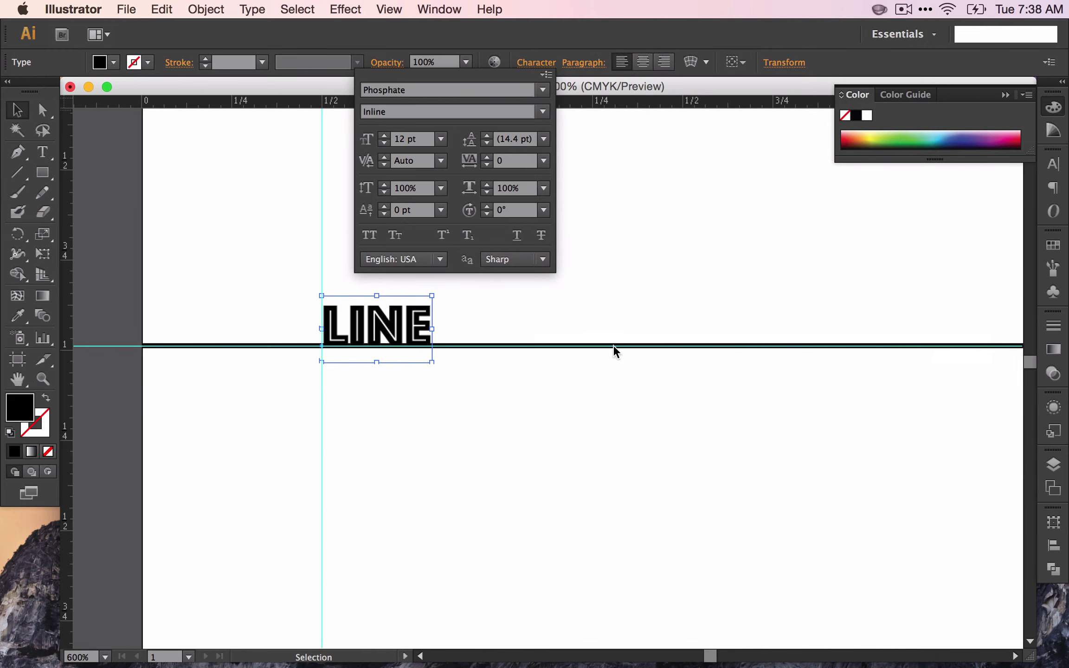
- Increase the font size to 22 pt
{"action": "left_click", "coordinate": [384, 136]}
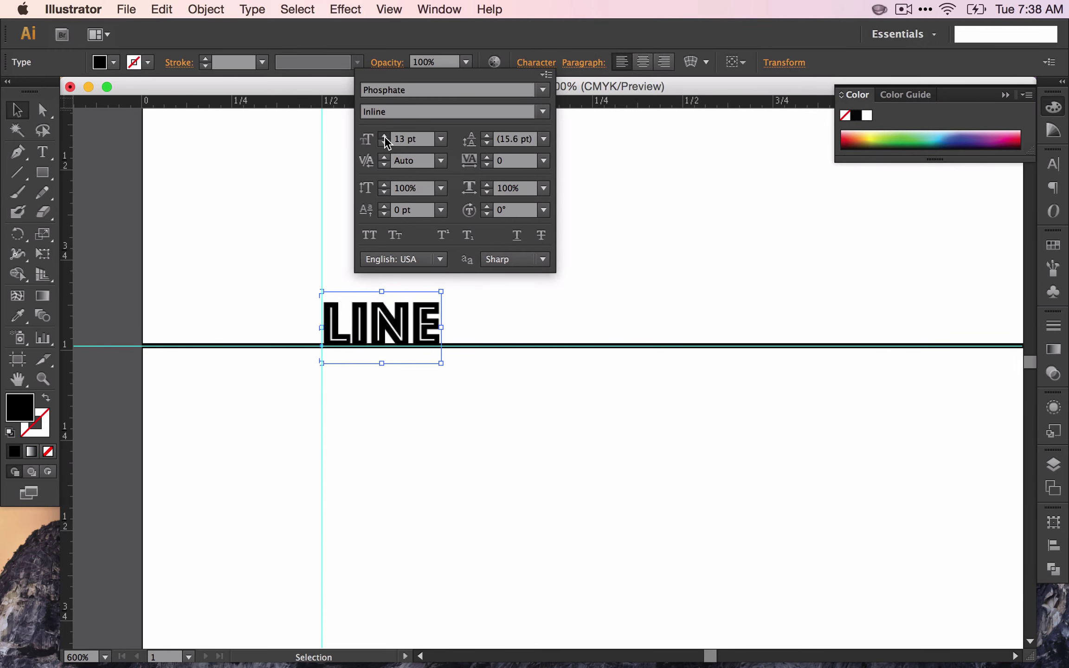
{"action": "left_click", "coordinate": [384, 136]}
{"action": "left_click", "coordinate": [384, 137]}
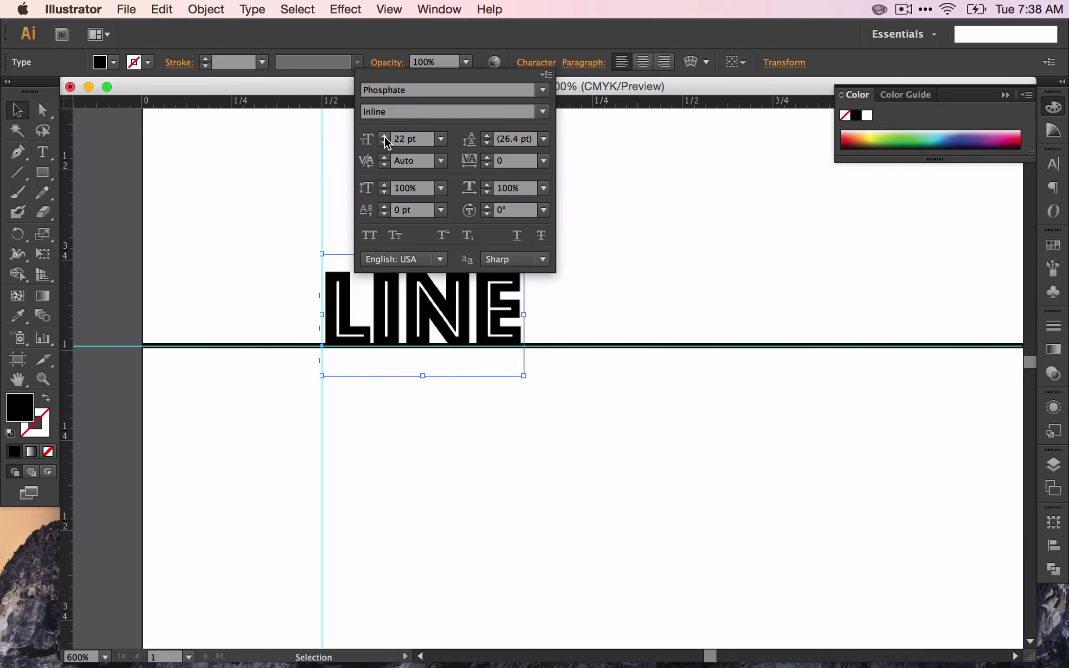